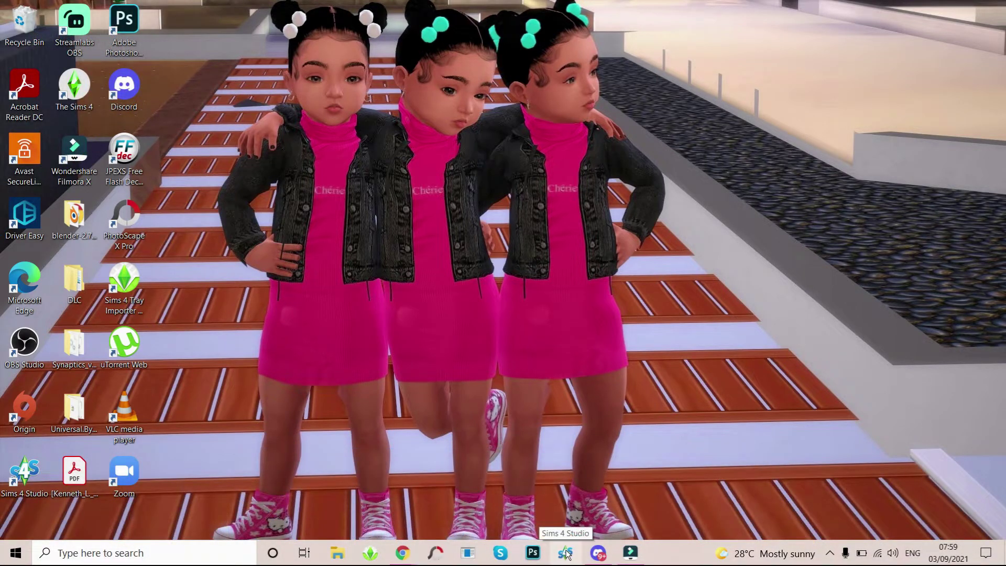
# - Launch Sims 4 Studio and start a CAS project with Create 3D Mesh selected
pyautogui.doubleClick(24, 471)
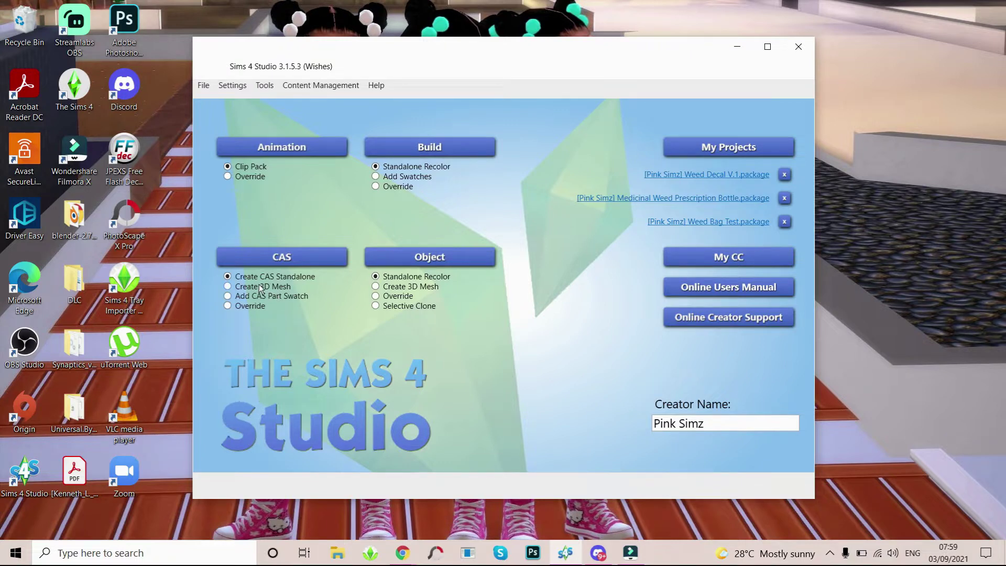
pyautogui.click(228, 287)
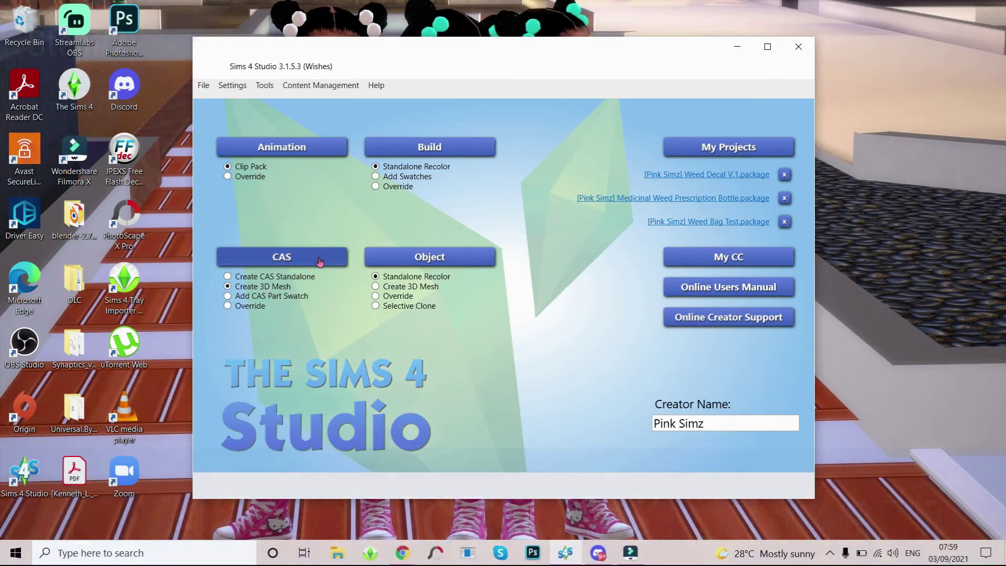
pyautogui.click(316, 259)
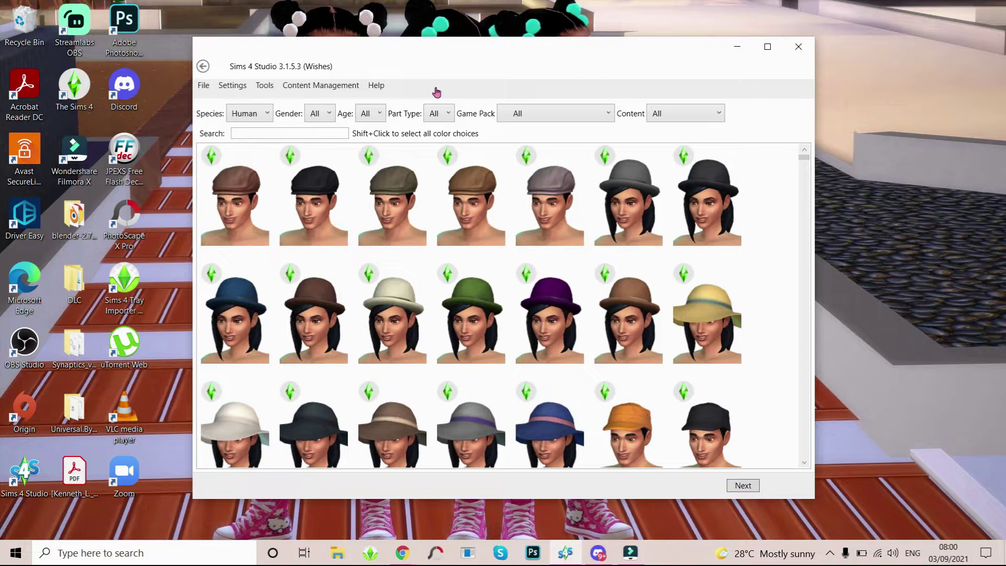
# - Filter the item browser to Human, Female, Adult and Clothing Top
pyautogui.click(264, 119)
pyautogui.click(264, 121)
pyautogui.click(328, 116)
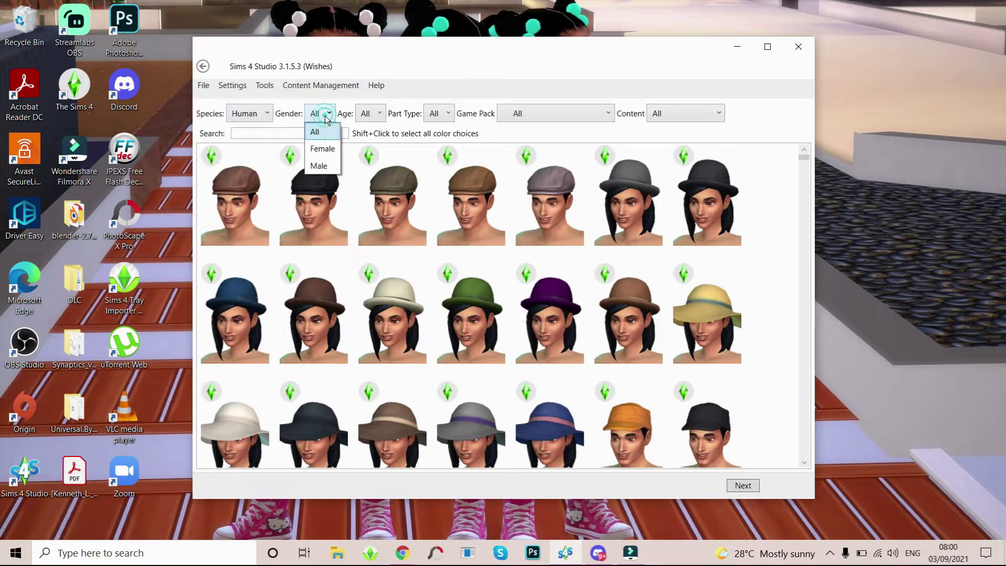
pyautogui.click(327, 150)
pyautogui.click(390, 115)
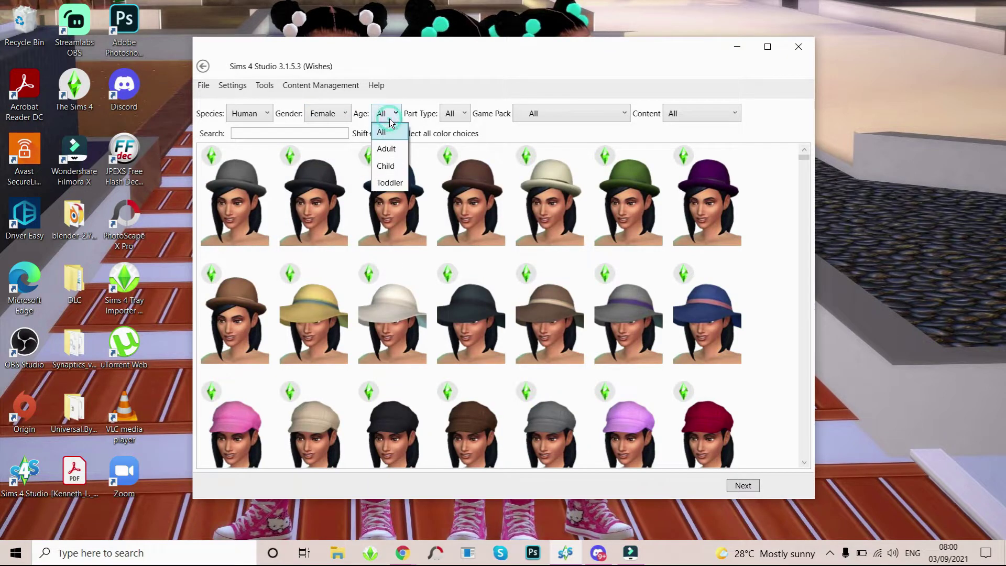
pyautogui.click(393, 149)
pyautogui.click(461, 115)
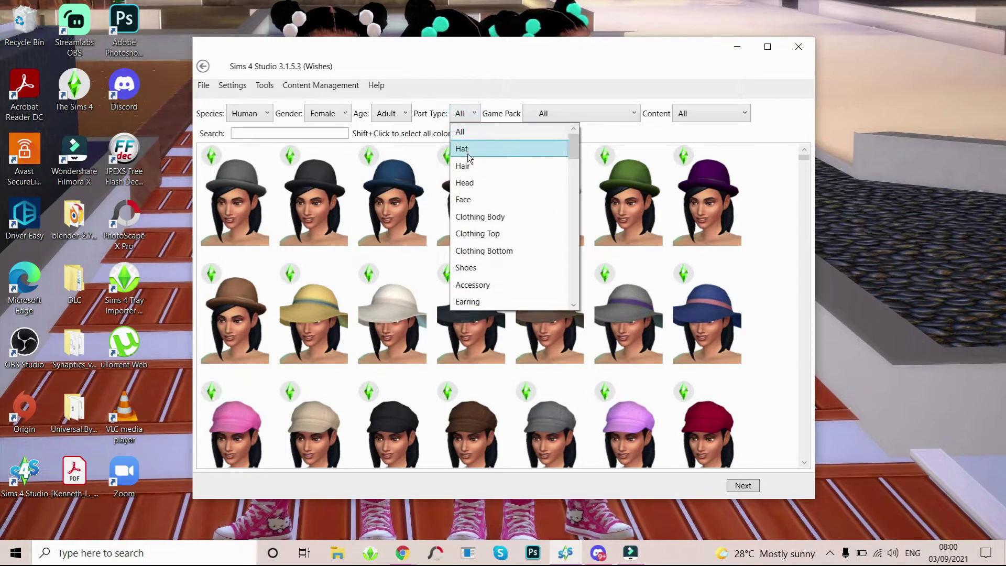
pyautogui.click(475, 233)
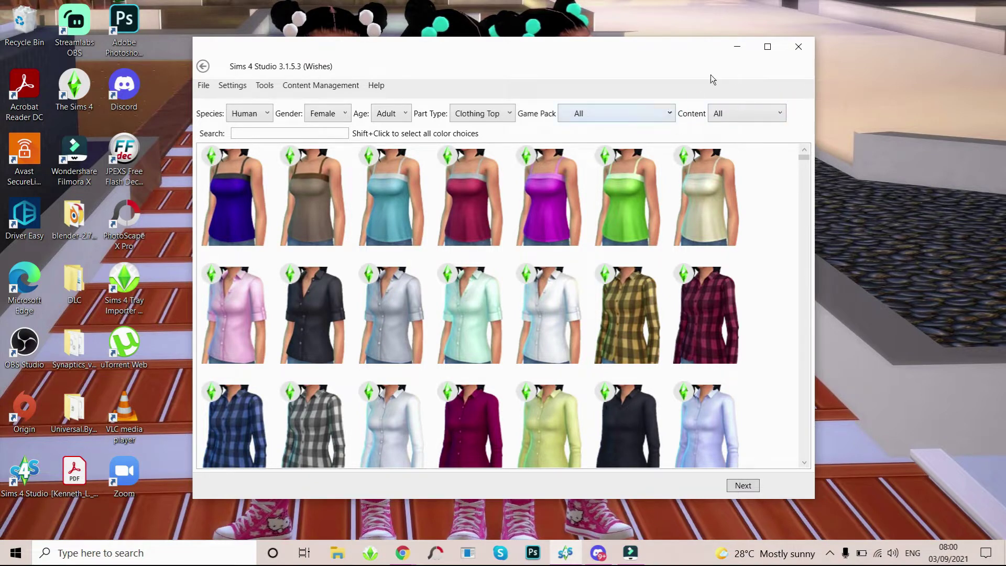
# - Set the Content filter to Game and scroll down the item grid
pyautogui.click(674, 116)
pyautogui.moveTo(685, 158)
pyautogui.mouseDown()
pyautogui.moveTo(675, 294)
pyautogui.moveTo(679, 142)
pyautogui.mouseUp()
pyautogui.click(672, 122)
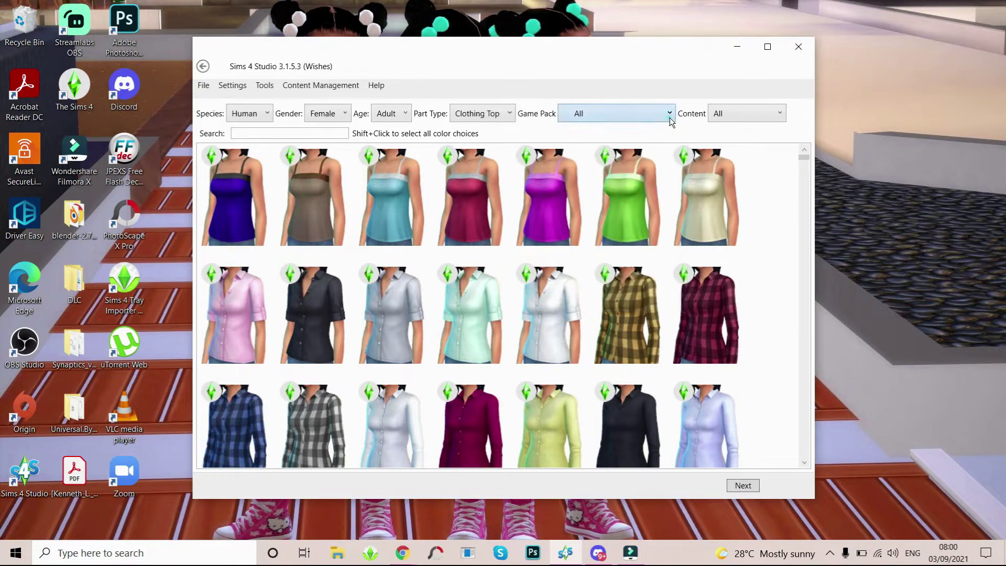
pyautogui.moveTo(805, 160); pyautogui.dragTo(804, 193)
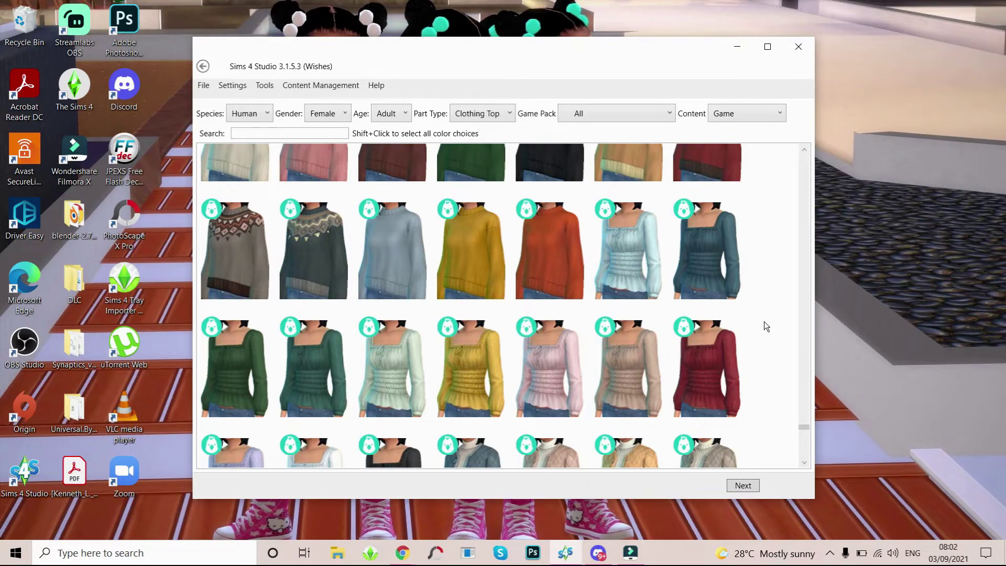
# - Scroll down and choose the white smocked long-sleeve blouse thumbnail to clone
pyautogui.click(804, 463)
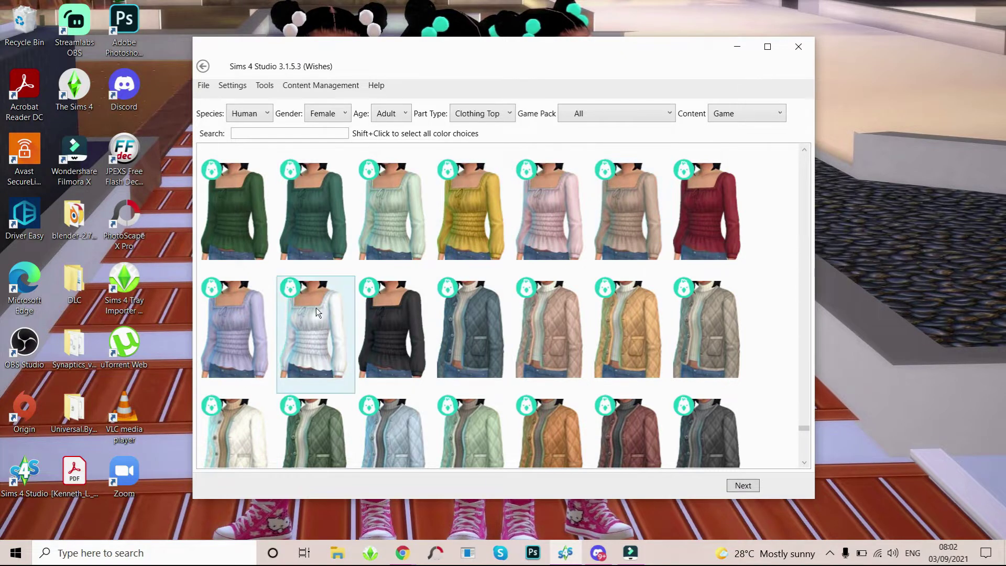
pyautogui.click(287, 316)
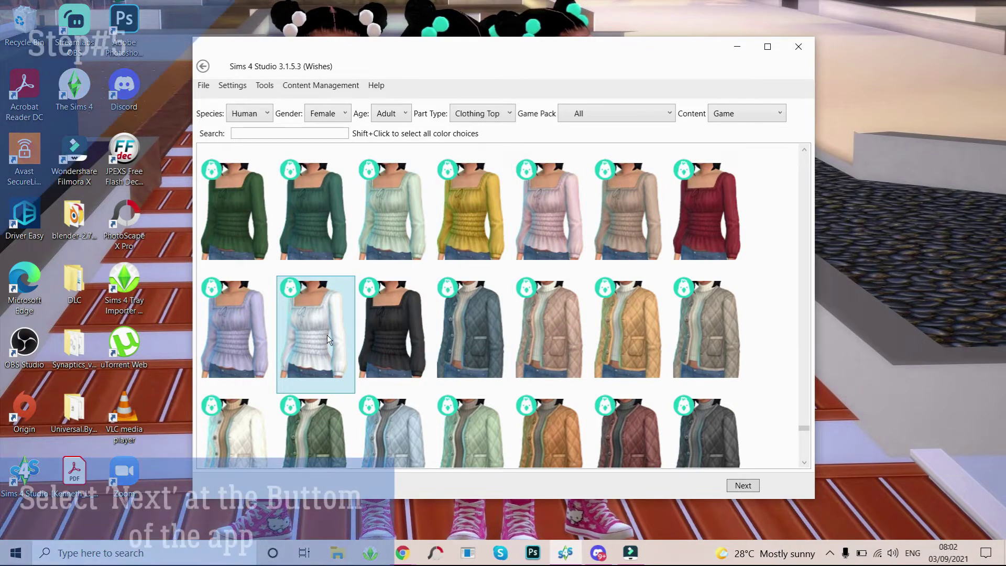
# - Save the cloned blouse to the Desktop as tutorial.package
pyautogui.click(753, 484)
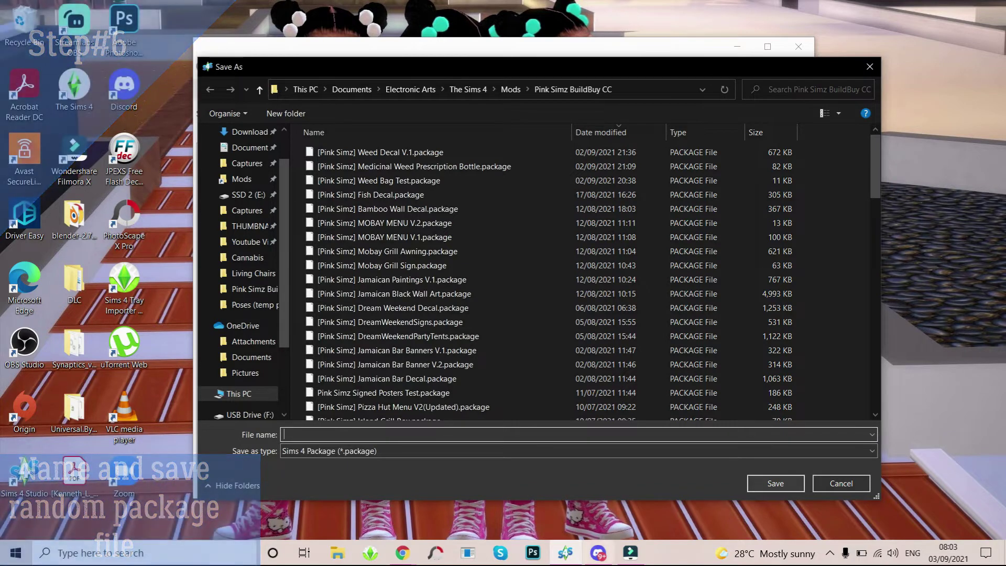
pyautogui.scroll(2, 283, 298)
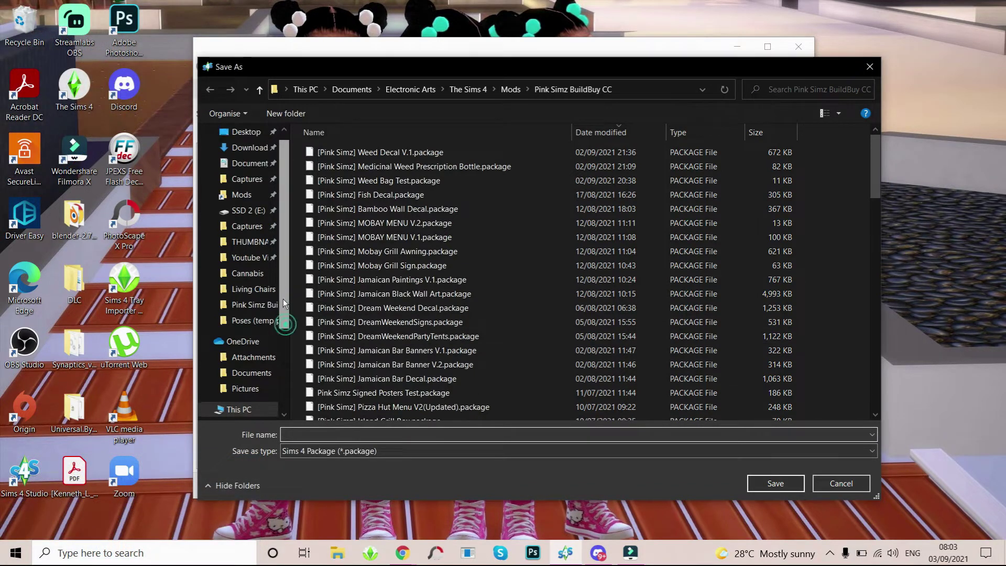
pyautogui.click(233, 159)
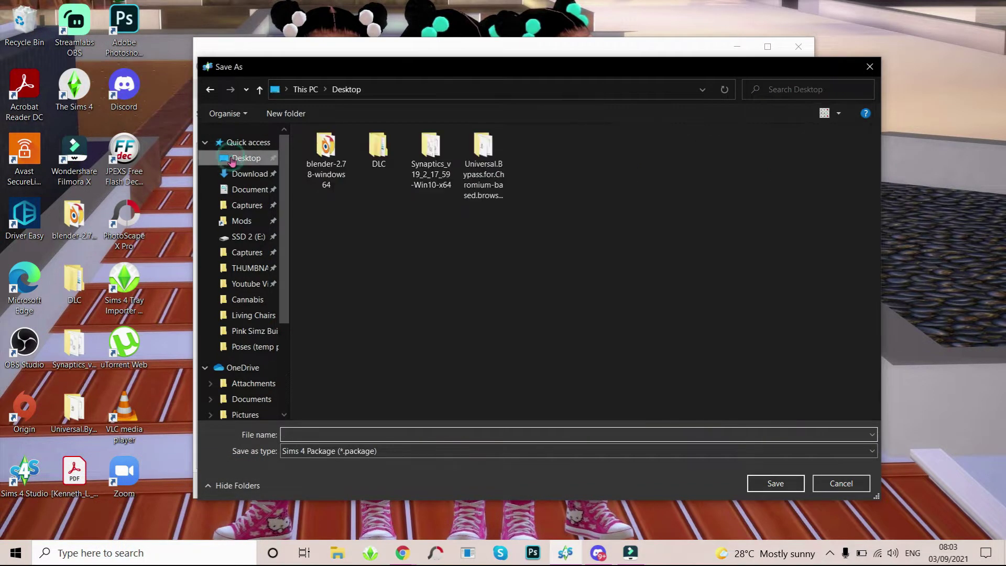
pyautogui.click(335, 434)
pyautogui.write('t')
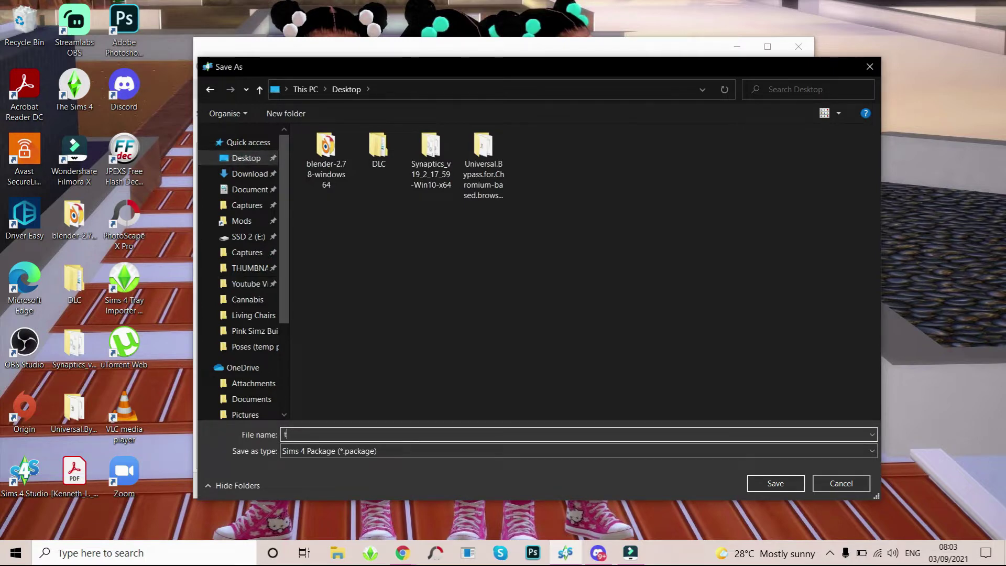
pyautogui.write('utorial')
pyautogui.click(764, 488)
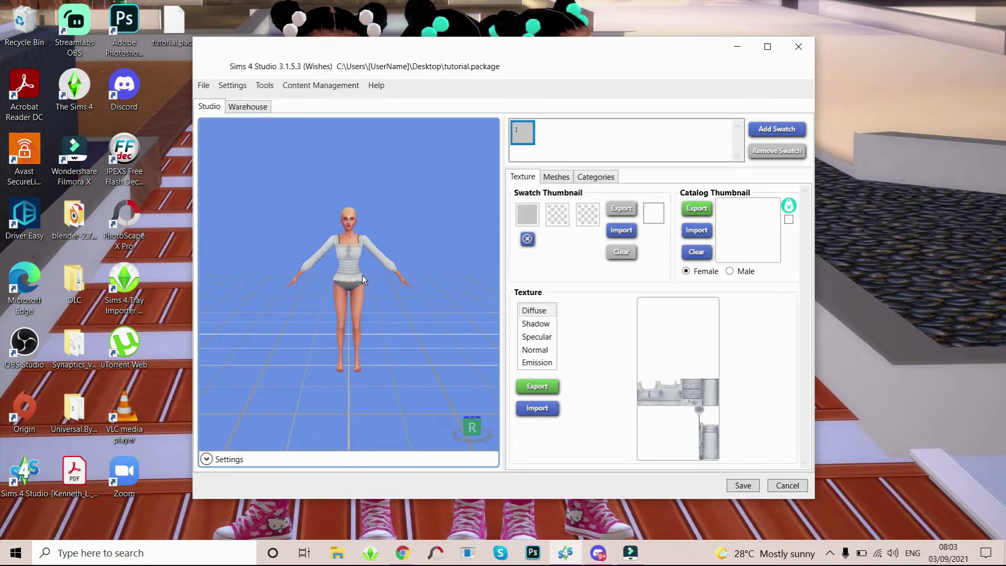
pyautogui.scroll(5, 362, 275)
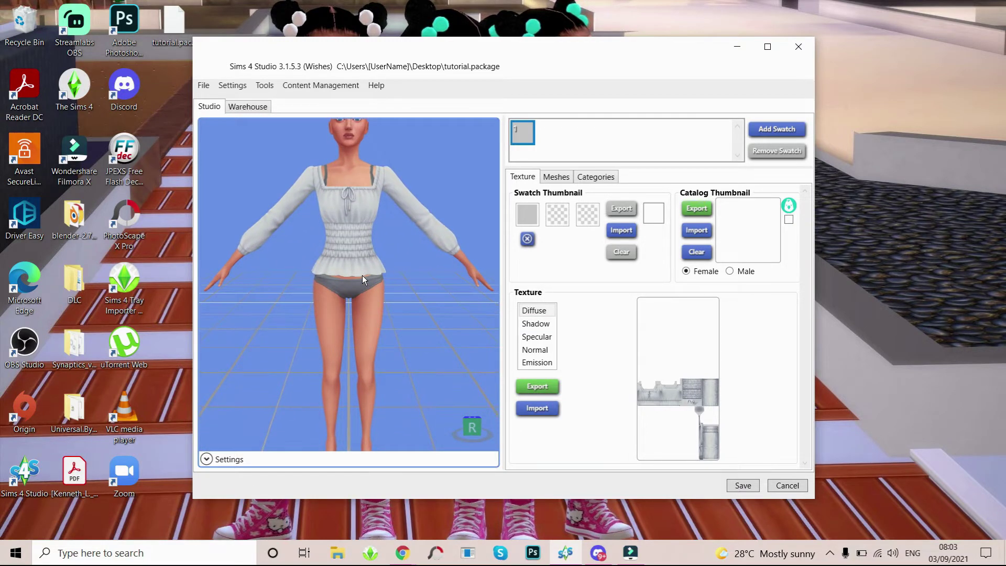
pyautogui.scroll(-5, 363, 276)
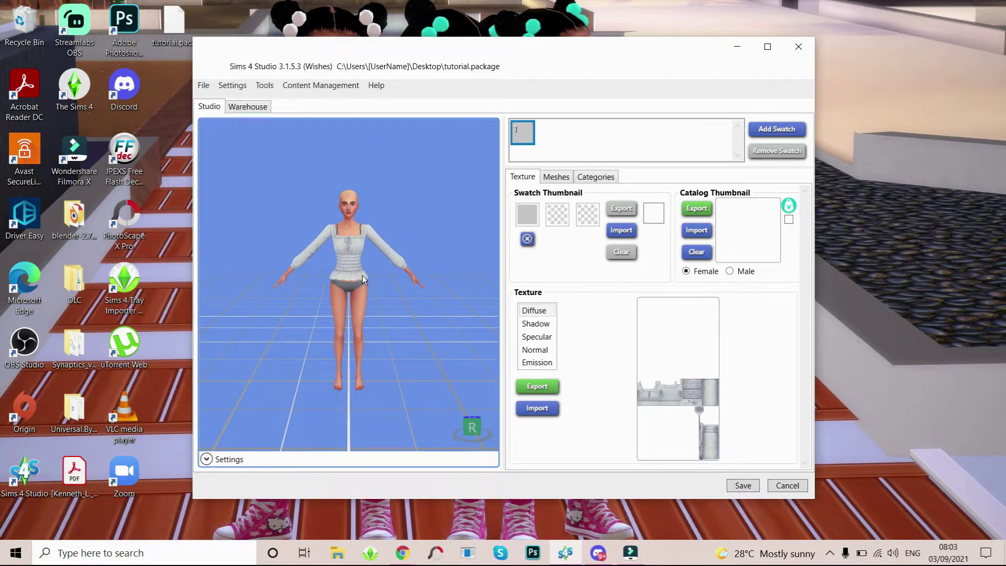
pyautogui.scroll(-2, 362, 275)
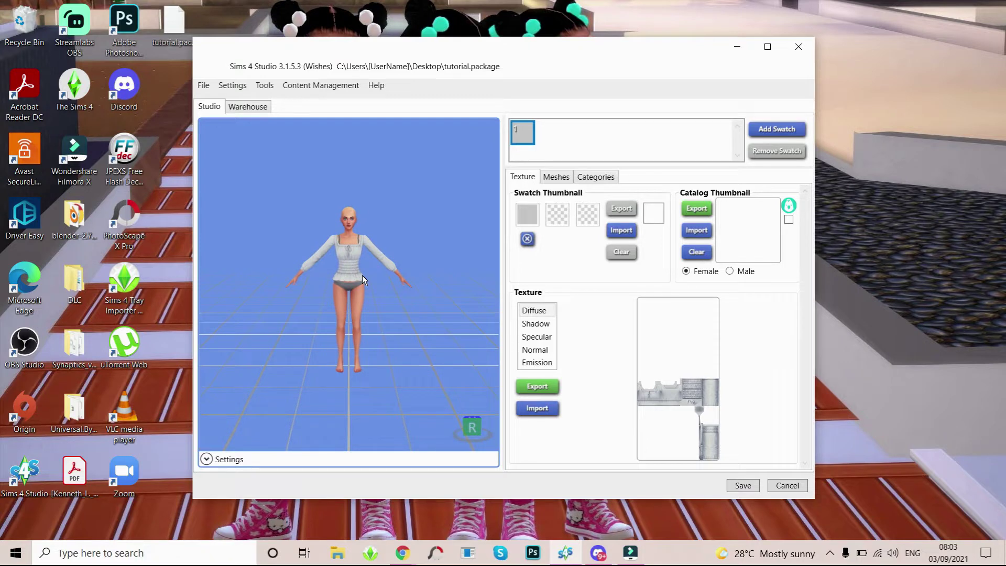
pyautogui.scroll(5, 363, 275)
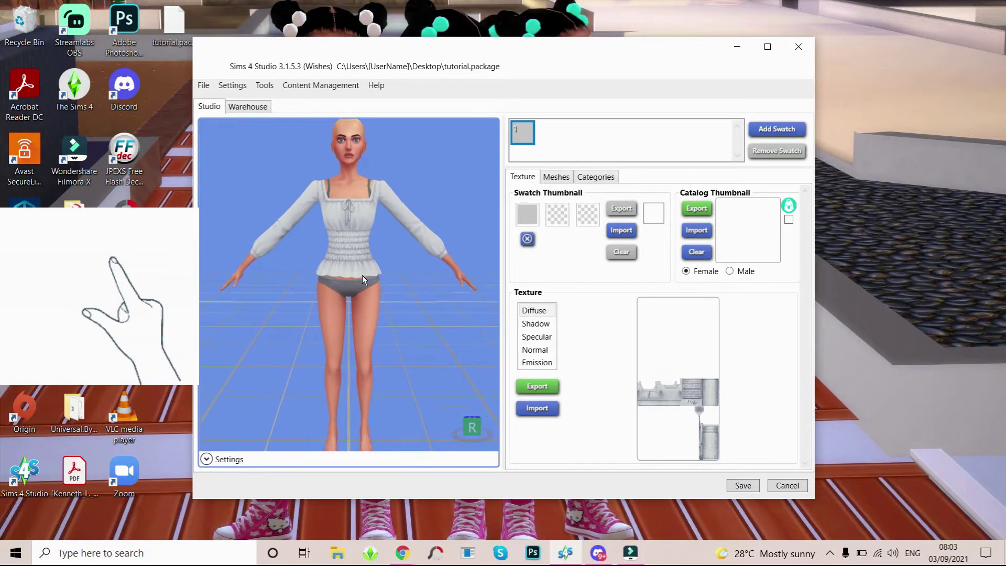
pyautogui.scroll(-2, 362, 275)
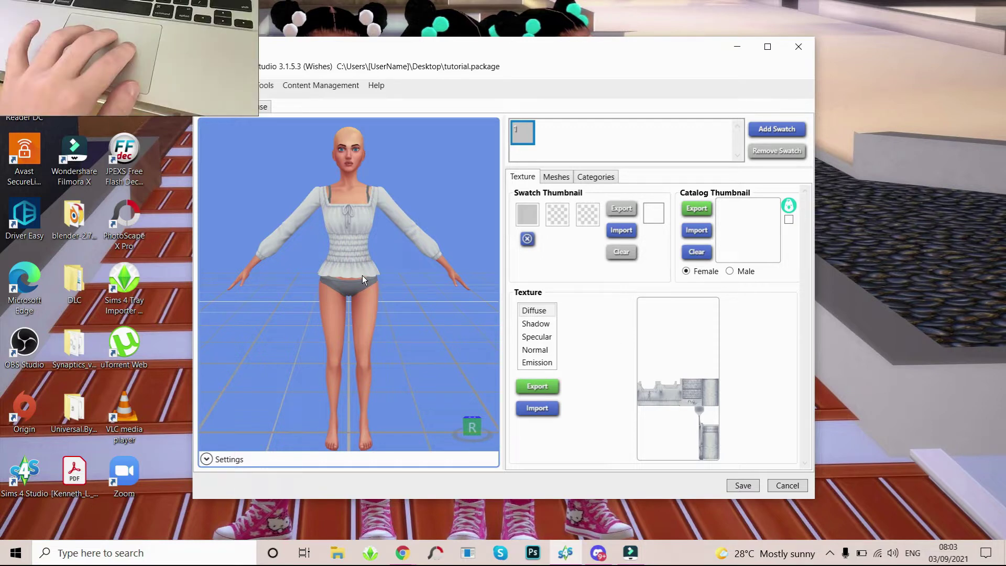
pyautogui.click(281, 296)
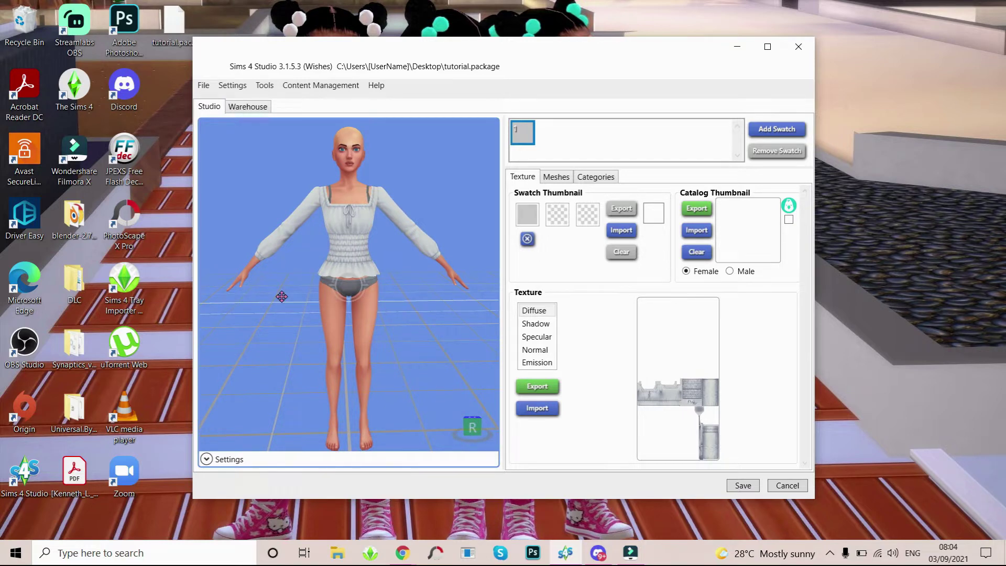
pyautogui.moveTo(282, 297); pyautogui.dragTo(474, 241)
pyautogui.moveTo(296, 212); pyautogui.dragTo(475, 223)
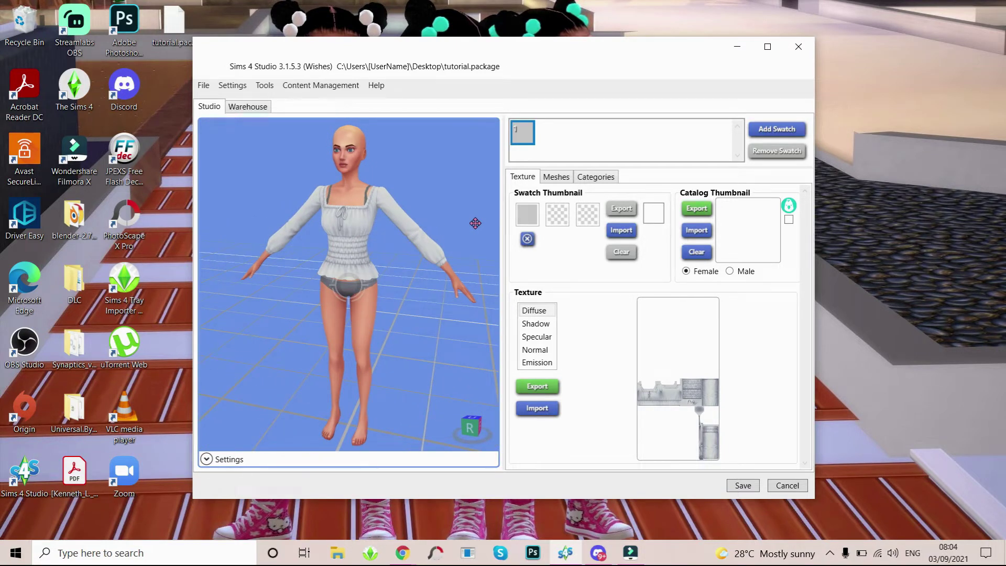
pyautogui.moveTo(391, 327); pyautogui.dragTo(450, 233)
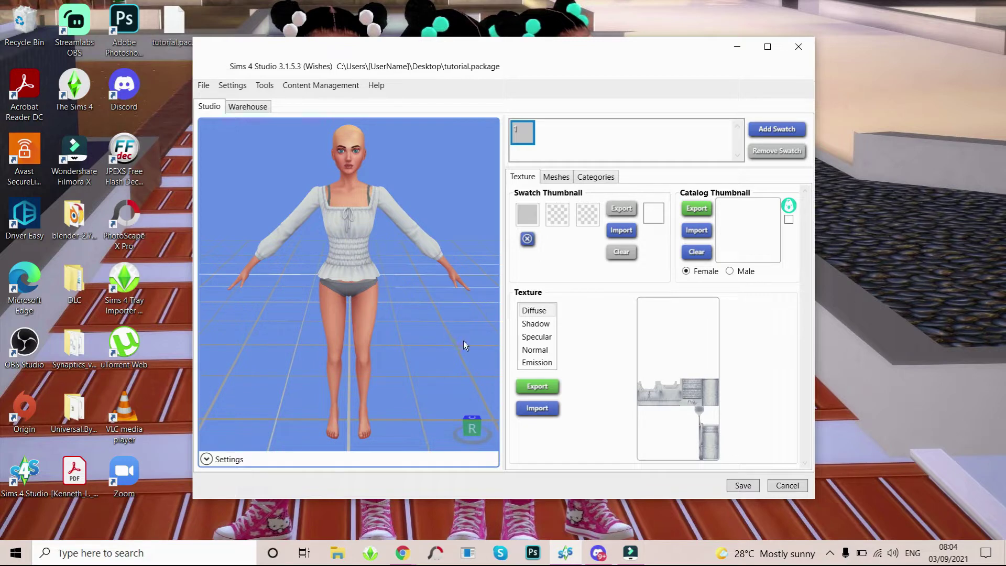
# - Export the Diffuse texture to the Desktop as White Top Base.png
pyautogui.click(539, 388)
pyautogui.click(525, 386)
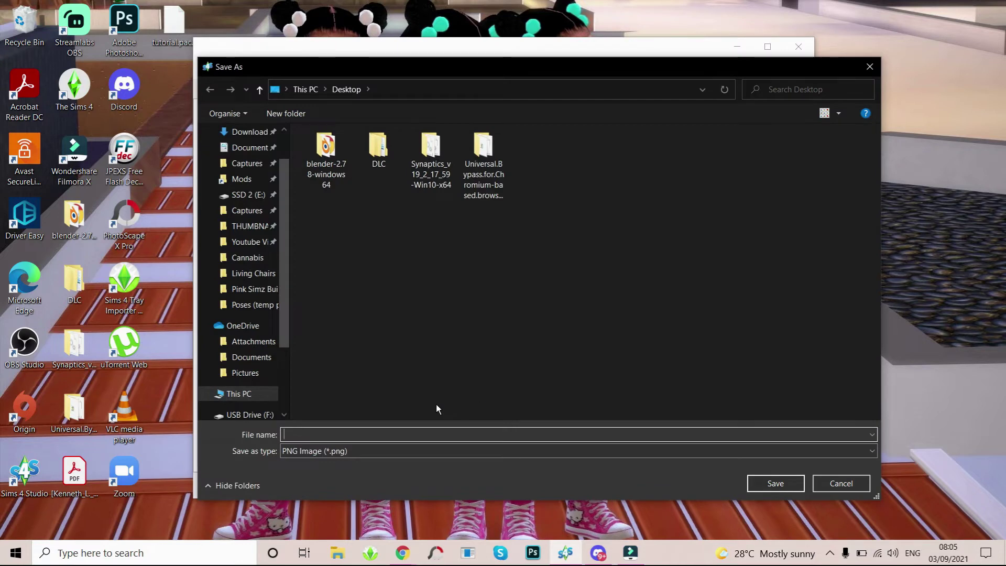
pyautogui.write('White Top Base')
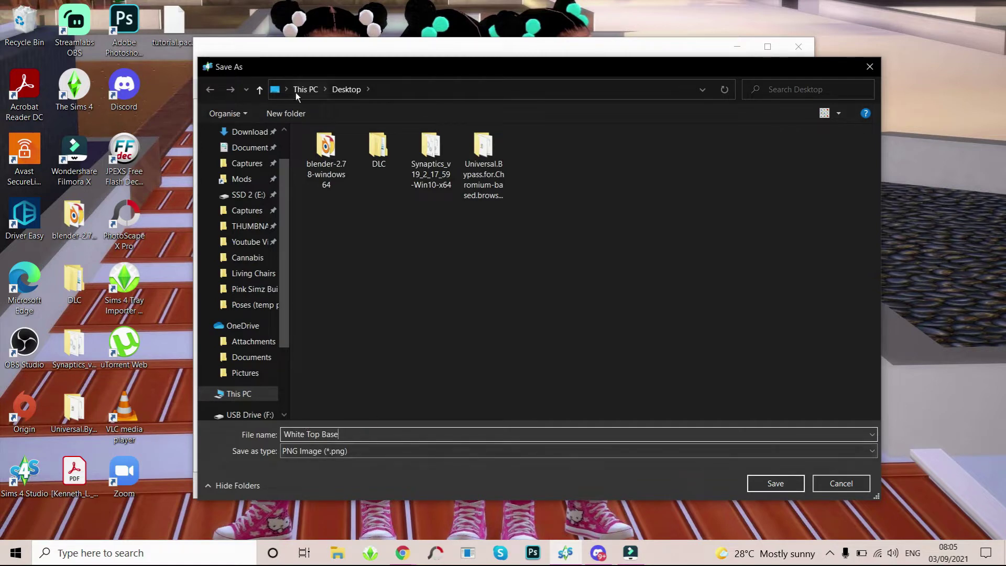
pyautogui.click(775, 483)
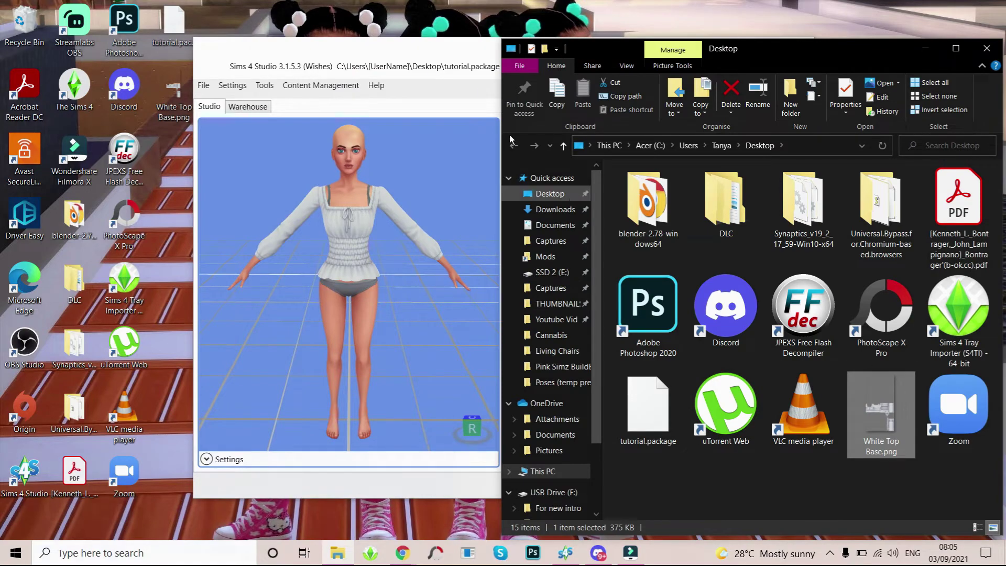
# - Minimize Sims 4 Studio and open White Top Base.png with Adobe Photoshop 2020
pyautogui.click(429, 42)
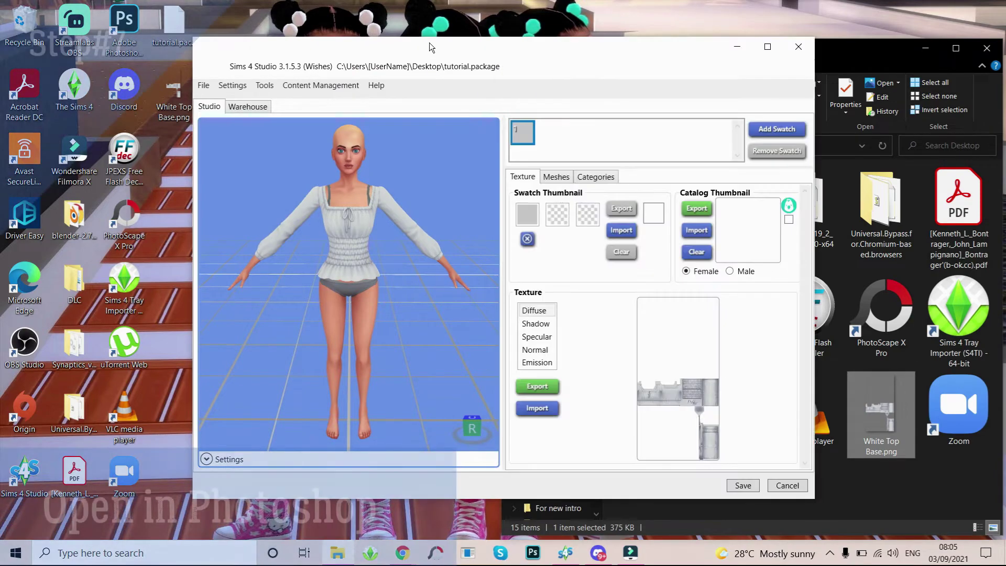
pyautogui.click(738, 48)
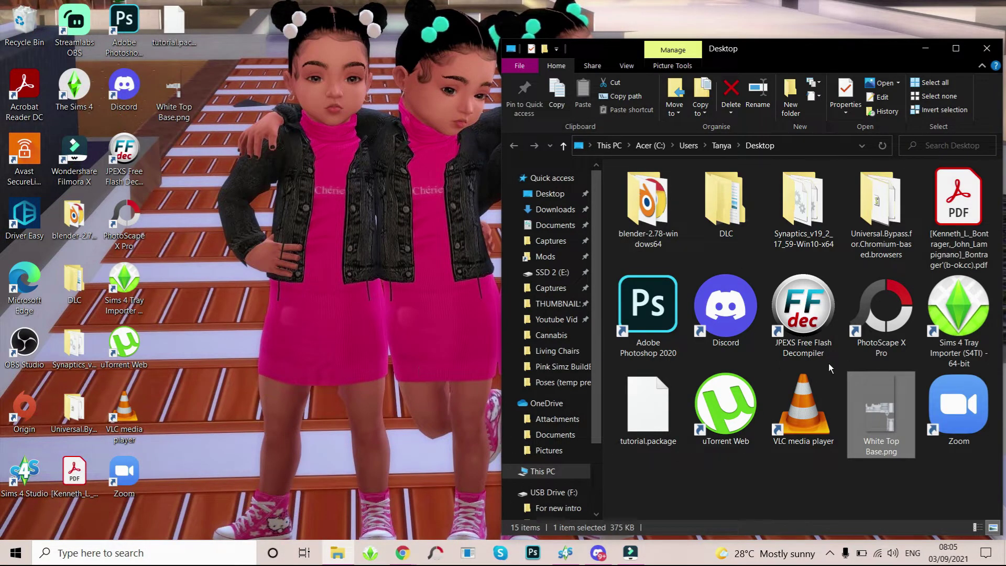
pyautogui.rightClick(859, 396)
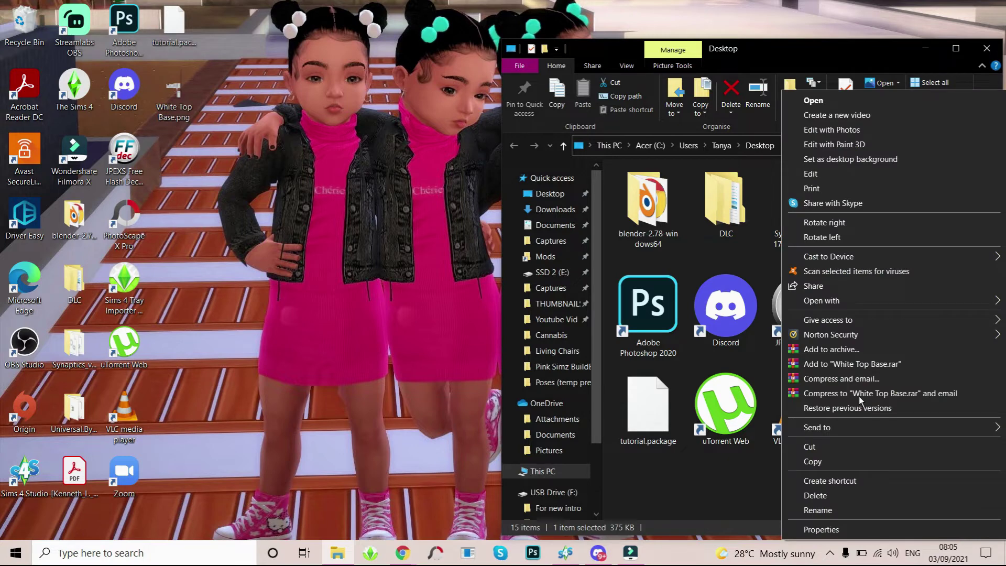
pyautogui.moveTo(844, 295)
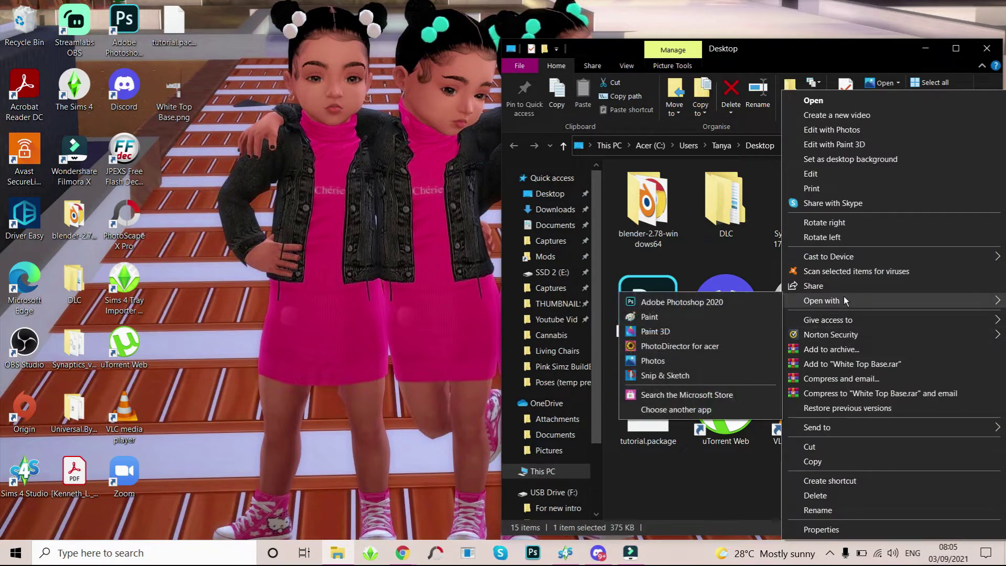
pyautogui.click(734, 302)
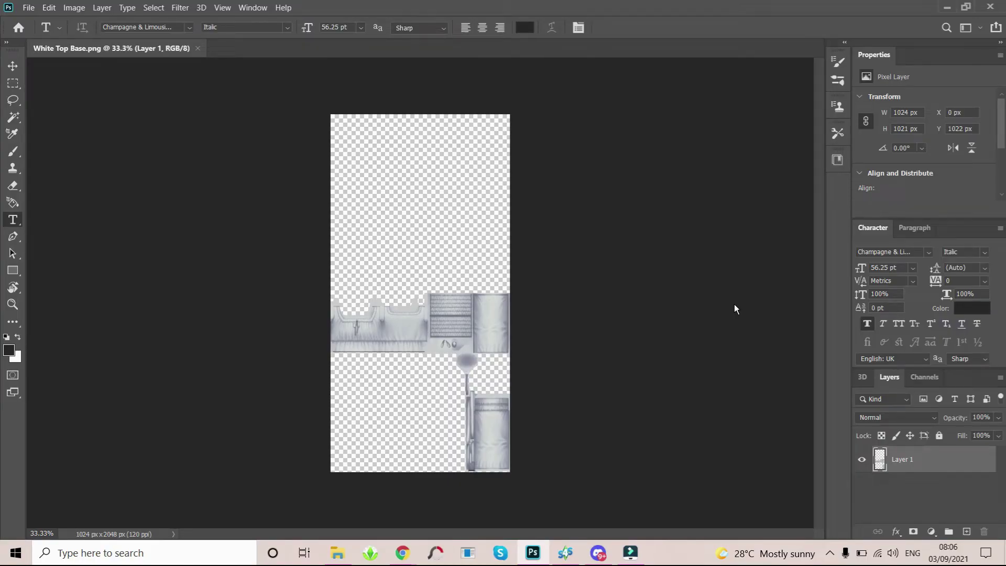
# - Glance at the File menu, then zoom in and out on the 1024 x 2048 blouse texture
pyautogui.click(29, 8)
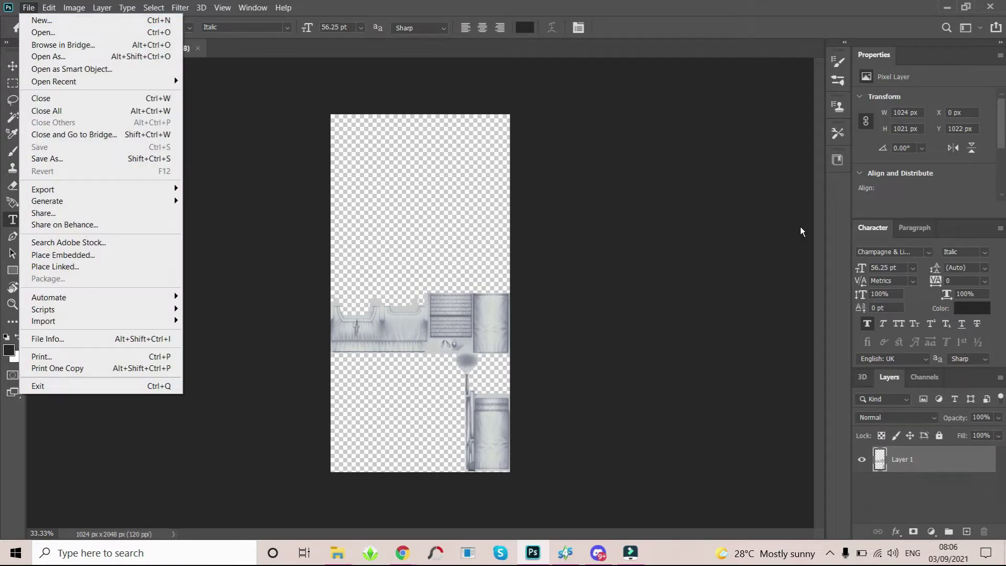
pyautogui.click(809, 243)
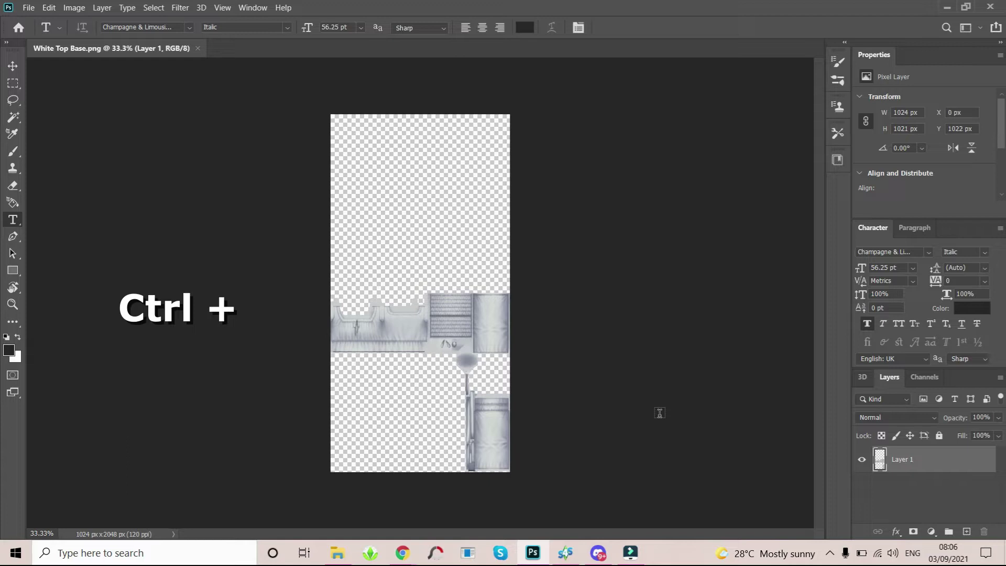
pyautogui.hotkey('ctrl', '+')
pyautogui.hotkey('ctrl', '+')
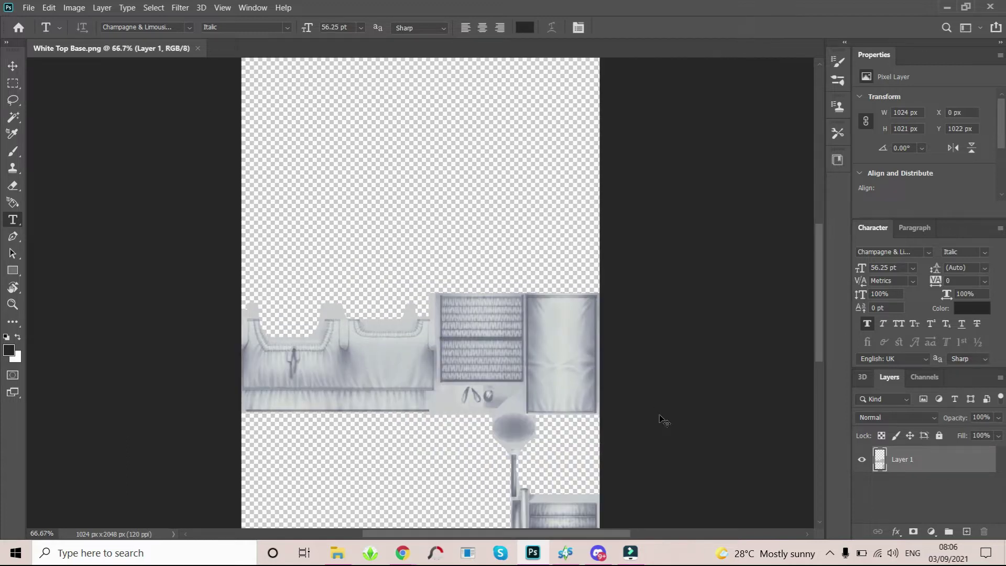
pyautogui.hotkey('ctrl', '-')
pyautogui.hotkey('ctrl', '+')
pyautogui.hotkey('ctrl', '-')
pyautogui.hotkey('ctrl', '+')
pyautogui.hotkey('ctrl', '-')
pyautogui.hotkey('ctrl', '-')
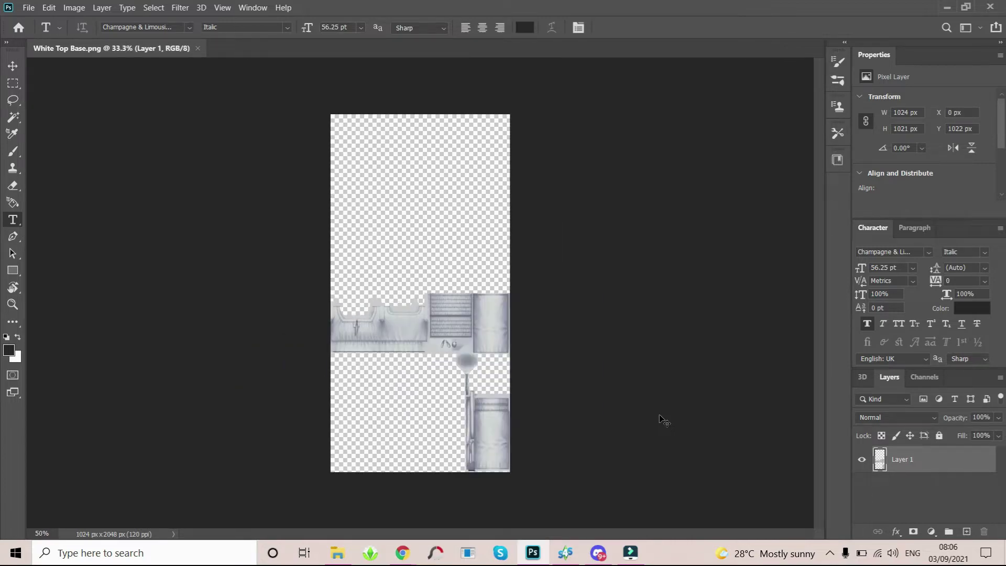
pyautogui.hotkey('ctrl', '+')
pyautogui.hotkey('ctrl', '+')
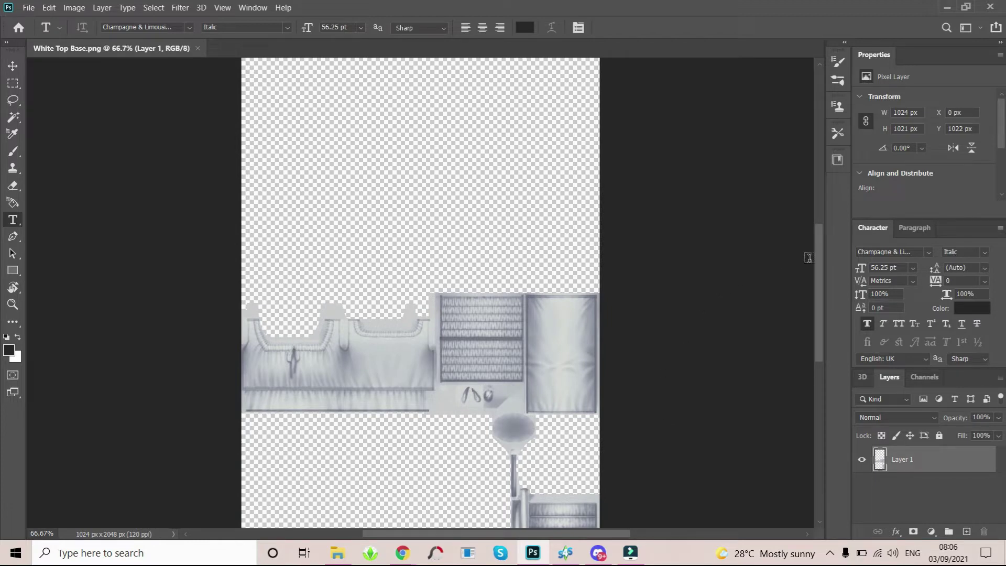
pyautogui.moveTo(819, 264); pyautogui.dragTo(821, 312)
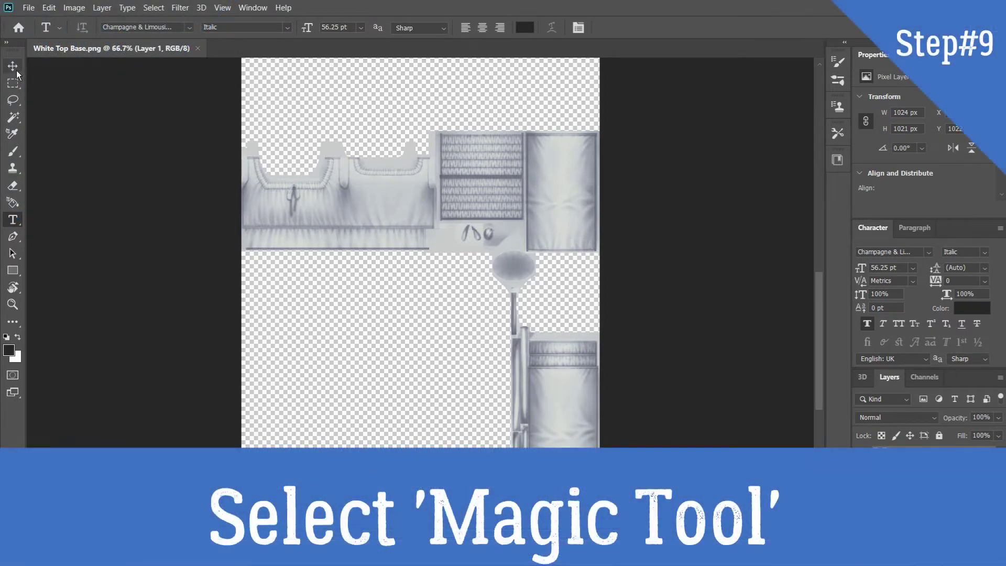
# - Choose the Magic Wand Tool from the toolbar's selection tool group
pyautogui.click(14, 121)
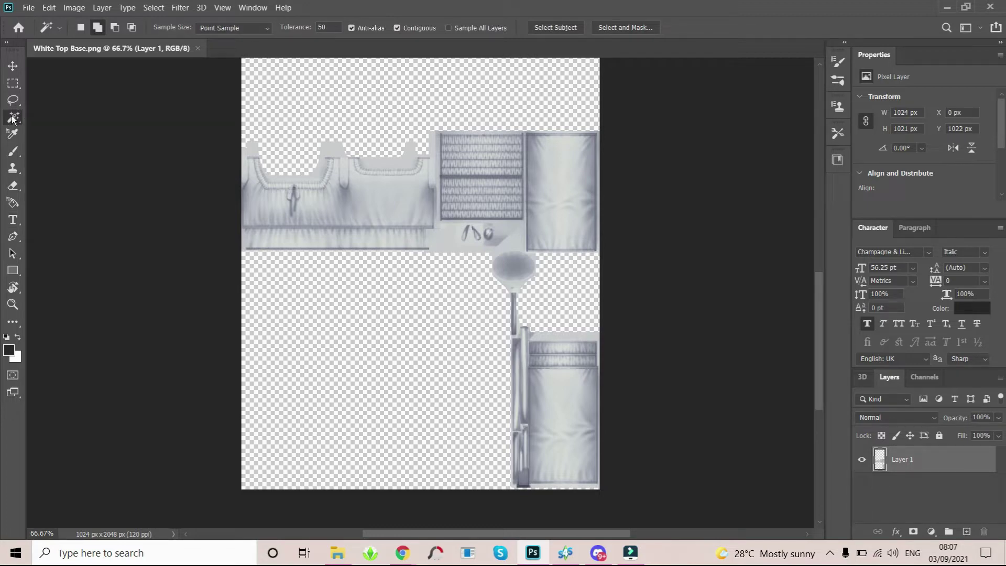
pyautogui.rightClick(14, 120)
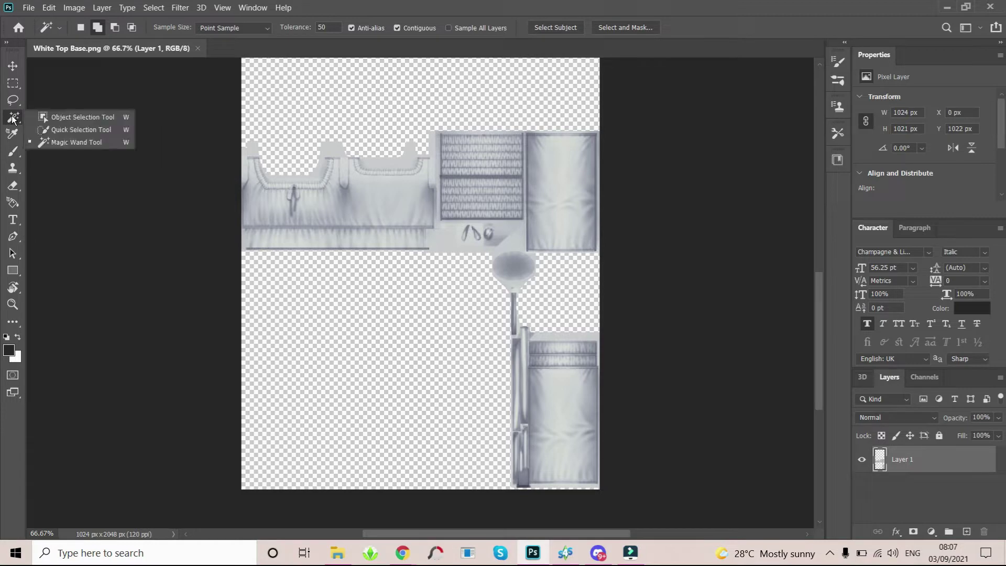
pyautogui.click(57, 143)
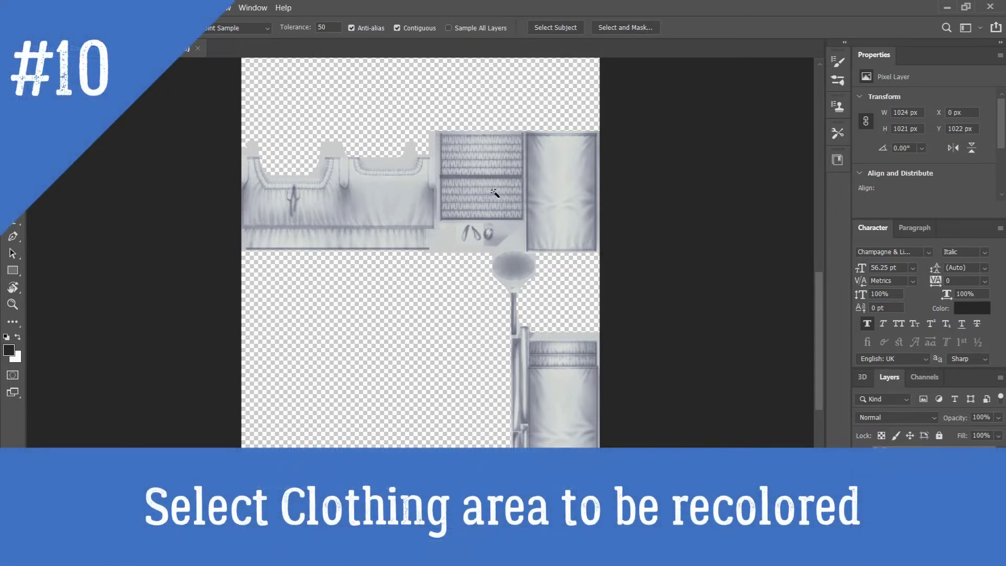
# - Magic Wand-select the upper blouse pieces of the texture, then deselect with Ctrl+D
pyautogui.click(390, 194)
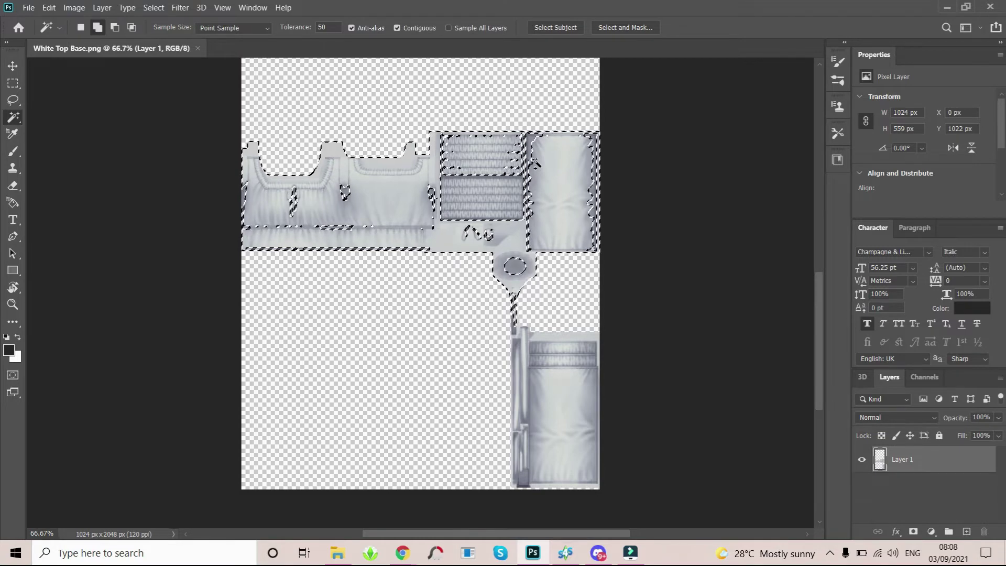
pyautogui.hotkey('ctrl', 'd')
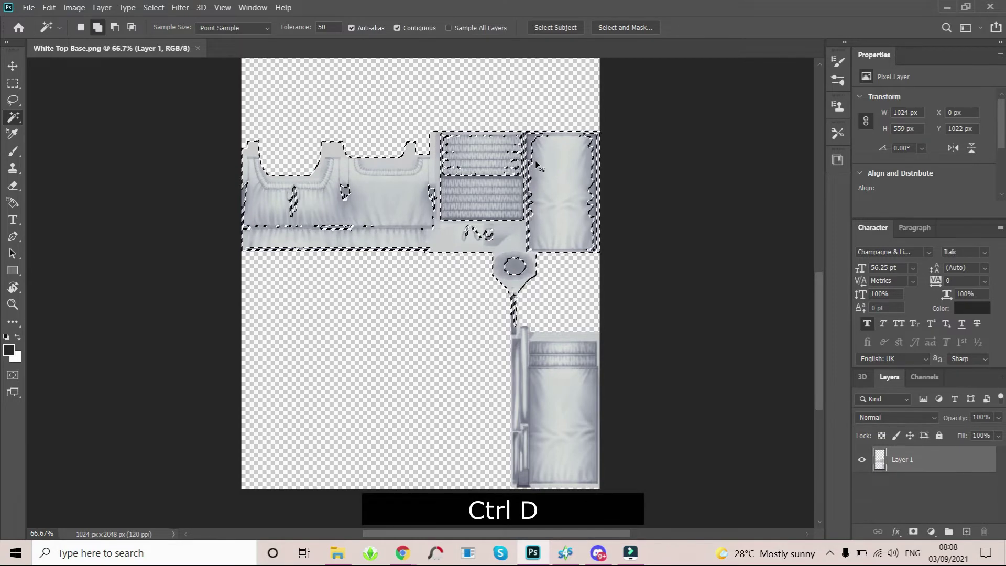